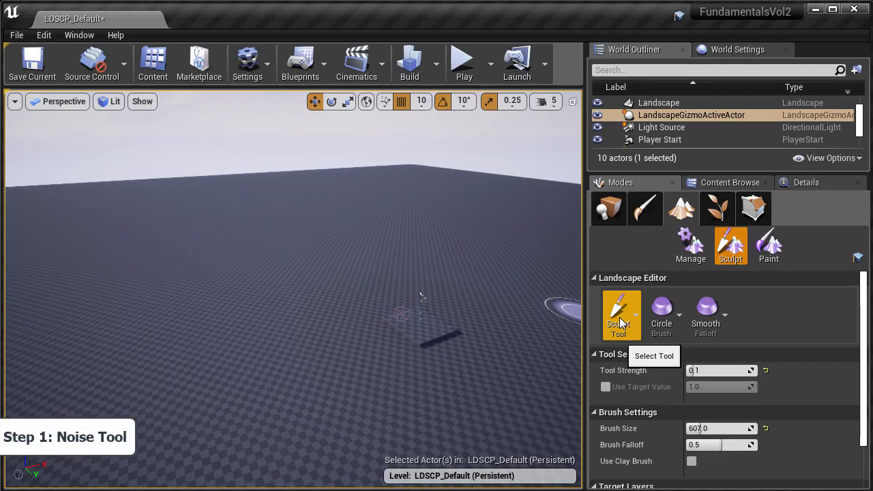
# Roughen the flat landscape into low hills with the Noise tool at strength 0.01, noise scale 256 and brush size 7000.
pyautogui.click(620, 324)
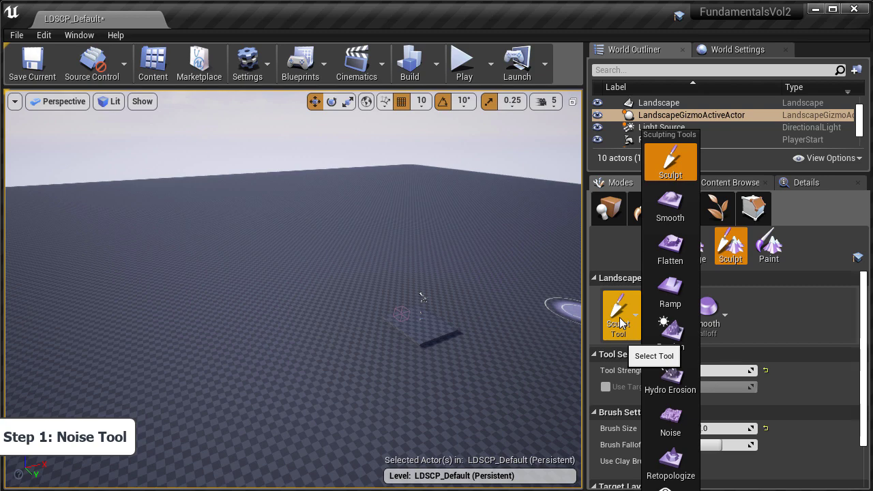
pyautogui.click(670, 422)
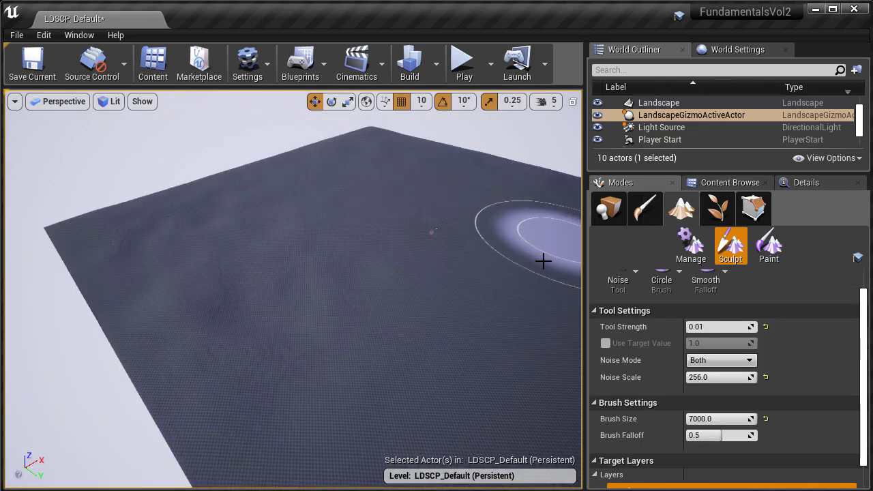
pyautogui.moveTo(383, 355); pyautogui.dragTo(471, 355, button='right')
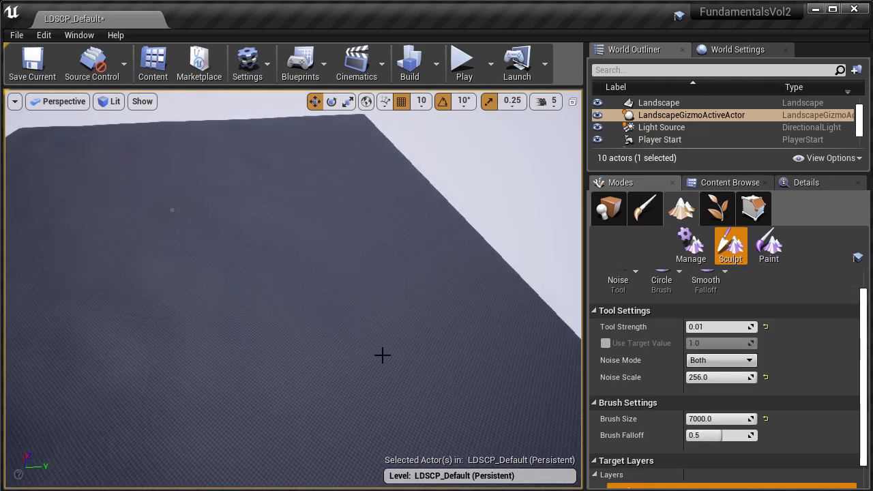
pyautogui.moveTo(417, 393); pyautogui.dragTo(580, 393, button='right')
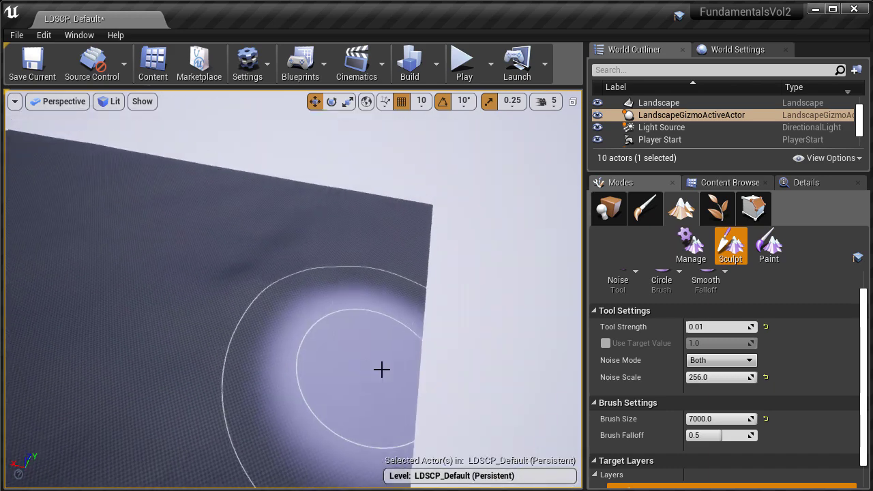
pyautogui.moveTo(354, 328); pyautogui.dragTo(306, 264, button='right')
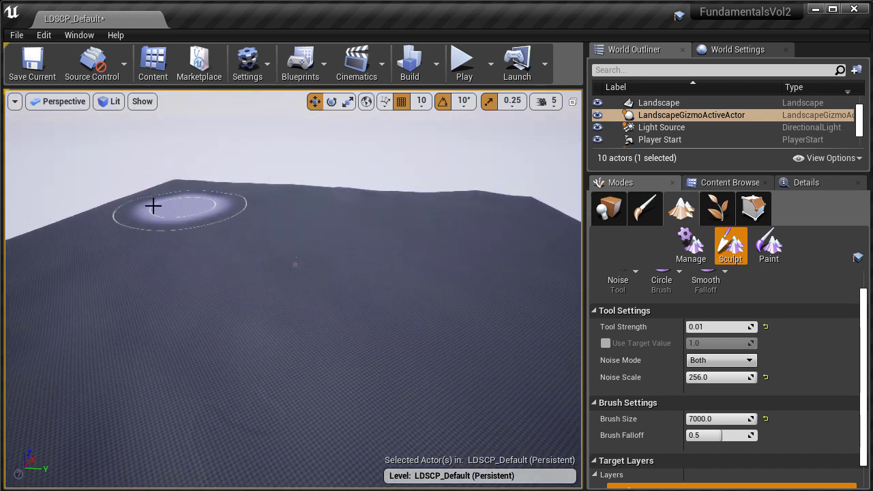
pyautogui.moveTo(109, 356); pyautogui.dragTo(14, 356, button='right')
pyautogui.moveTo(428, 185); pyautogui.dragTo(105, 202, button='right')
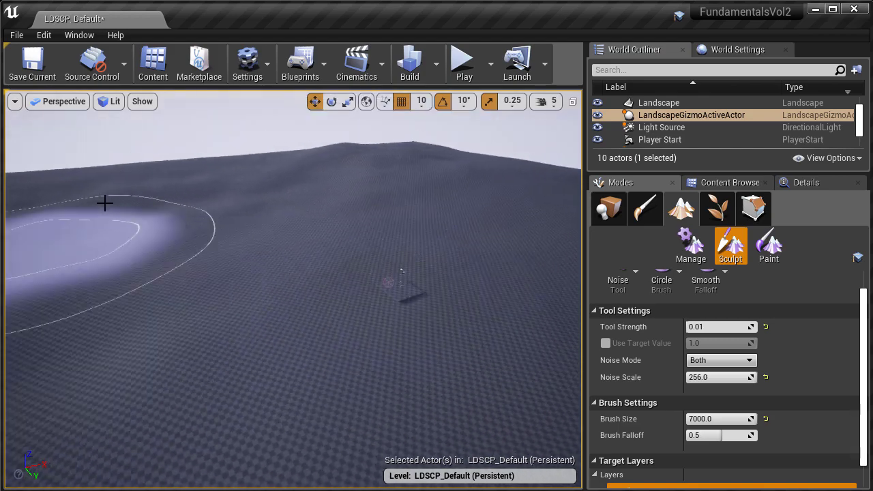
pyautogui.moveTo(468, 179); pyautogui.dragTo(239, 176, button='right')
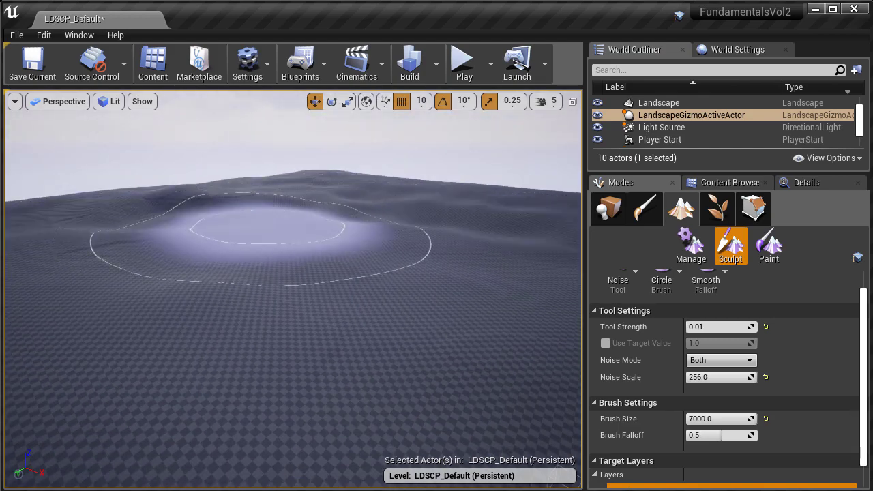
pyautogui.moveTo(259, 226); pyautogui.dragTo(75, 228, button='right')
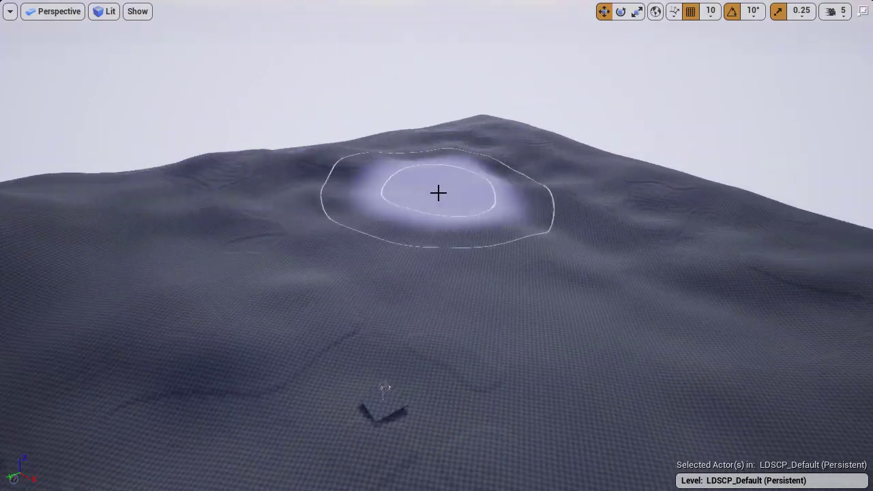
# Raise taller noise hills across the far corner of the landscape and along the ridge beside it.
pyautogui.moveTo(439, 193)
pyautogui.mouseDown()
pyautogui.moveTo(439, 154)
pyautogui.moveTo(564, 166)
pyautogui.mouseUp()
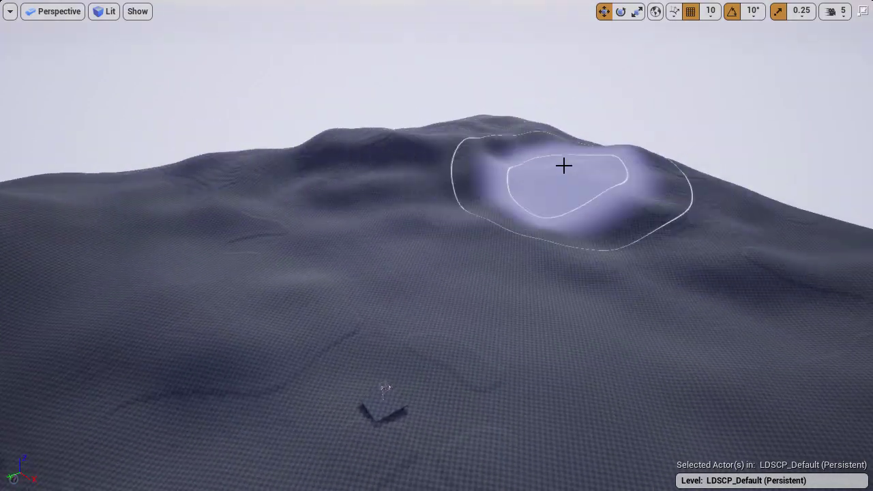
pyautogui.moveTo(564, 166)
pyautogui.mouseDown(button='right')
pyautogui.moveTo(504, 225)
pyautogui.moveTo(553, 300)
pyautogui.mouseUp(button='right')
pyautogui.press('w')
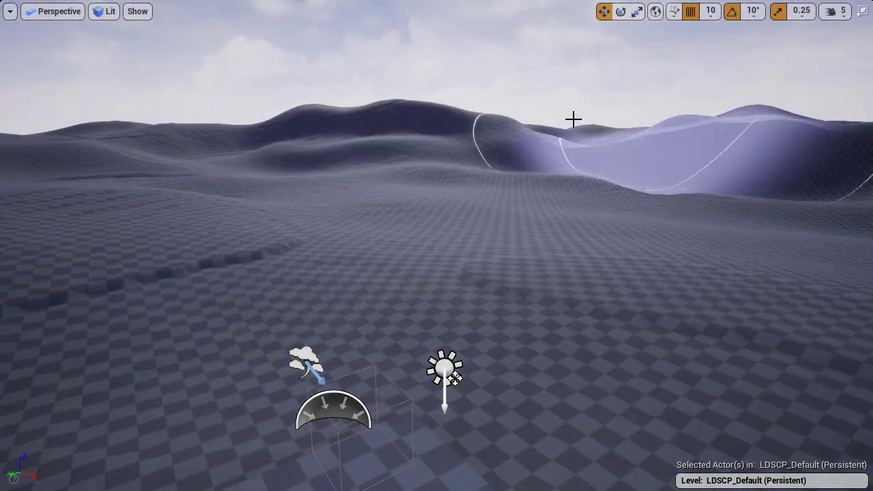
pyautogui.moveTo(573, 120)
pyautogui.mouseDown(button='right')
pyautogui.moveTo(603, 132)
pyautogui.moveTo(608, 99)
pyautogui.moveTo(489, 124)
pyautogui.mouseUp(button='right')
pyautogui.moveTo(293, 113); pyautogui.dragTo(355, 119, button='right')
pyautogui.moveTo(242, 178); pyautogui.dragTo(307, 174, button='right')
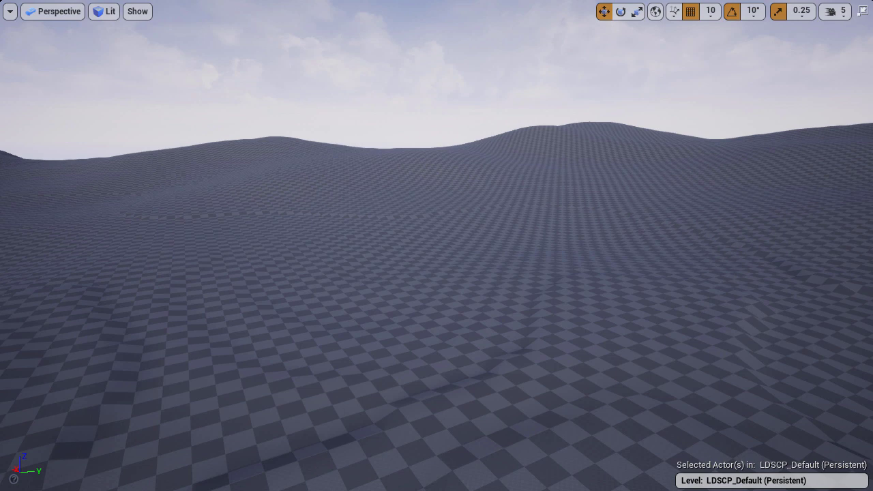
# Build up an uneven noise mountain with side ridges on another edge of the landscape.
pyautogui.moveTo(312, 130); pyautogui.dragTo(312, 130, button='right')
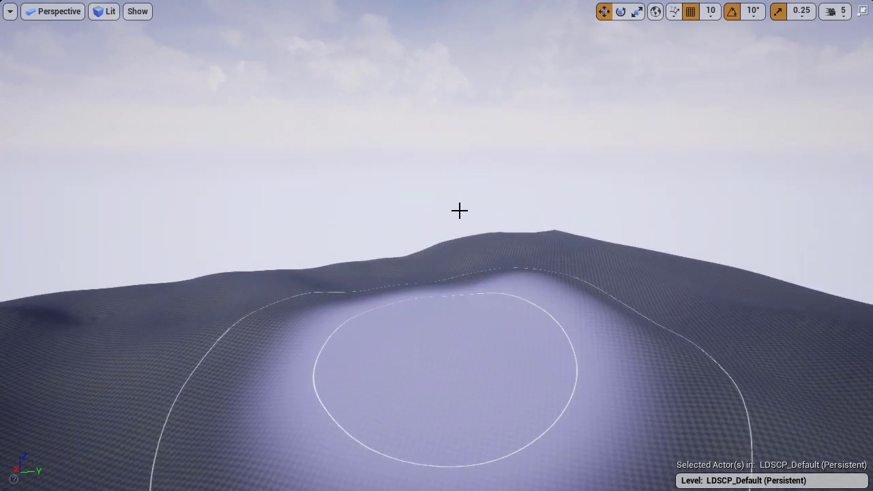
pyautogui.moveTo(460, 211); pyautogui.dragTo(513, 281, button='right')
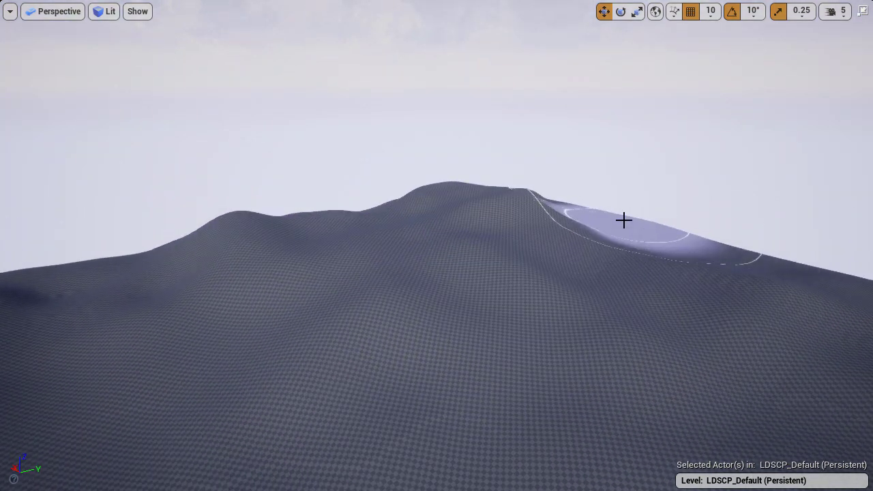
pyautogui.moveTo(752, 261)
pyautogui.mouseDown(button='right')
pyautogui.moveTo(503, 226)
pyautogui.moveTo(296, 232)
pyautogui.mouseUp(button='right')
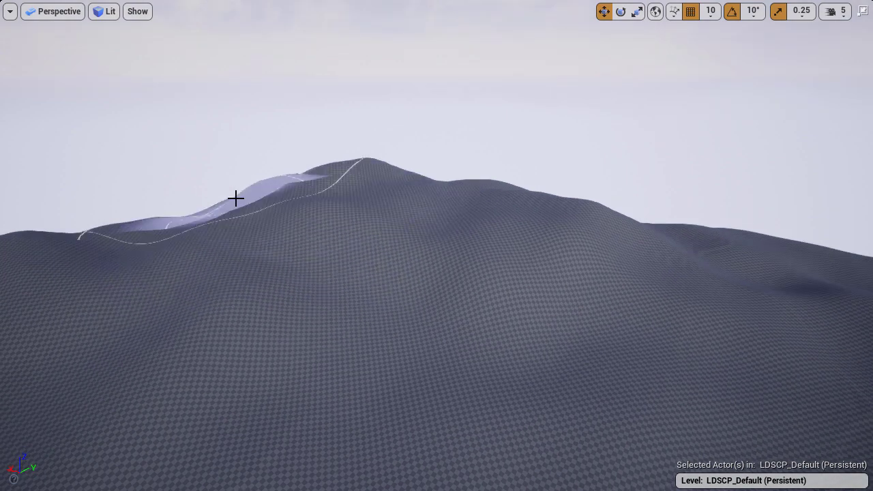
pyautogui.moveTo(236, 198)
pyautogui.mouseDown(button='right')
pyautogui.moveTo(400, 175)
pyautogui.moveTo(436, 191)
pyautogui.moveTo(452, 164)
pyautogui.moveTo(539, 140)
pyautogui.moveTo(431, 187)
pyautogui.moveTo(487, 211)
pyautogui.mouseUp(button='right')
pyautogui.moveTo(361, 143)
pyautogui.mouseDown(button='right')
pyautogui.moveTo(396, 133)
pyautogui.moveTo(423, 96)
pyautogui.mouseUp(button='right')
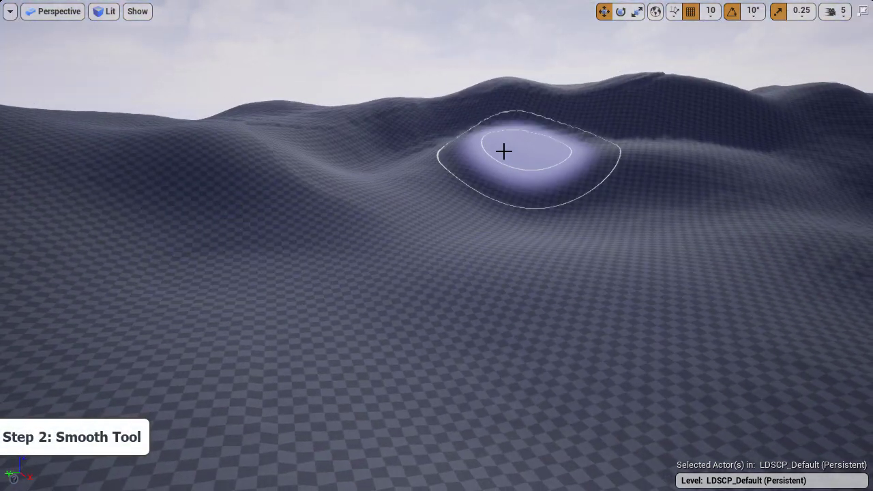
# Soften the rough noise hills around the central area with the Smooth tool.
pyautogui.moveTo(721, 215); pyautogui.dragTo(771, 213, button='right')
pyautogui.moveTo(419, 109)
pyautogui.mouseDown(button='right')
pyautogui.moveTo(457, 111)
pyautogui.moveTo(505, 85)
pyautogui.moveTo(539, 112)
pyautogui.mouseUp(button='right')
pyautogui.moveTo(278, 171)
pyautogui.mouseDown(button='right')
pyautogui.moveTo(205, 198)
pyautogui.moveTo(226, 174)
pyautogui.mouseUp(button='right')
pyautogui.moveTo(498, 339)
pyautogui.mouseDown(button='right')
pyautogui.moveTo(457, 334)
pyautogui.moveTo(505, 314)
pyautogui.moveTo(521, 341)
pyautogui.mouseUp(button='right')
# Set the Smooth tool's strength to 0.3 and return to the full-screen viewport on the mountain.
pyautogui.press('F11')
pyautogui.press('F11')
pyautogui.press('F11')
pyautogui.click(713, 349)
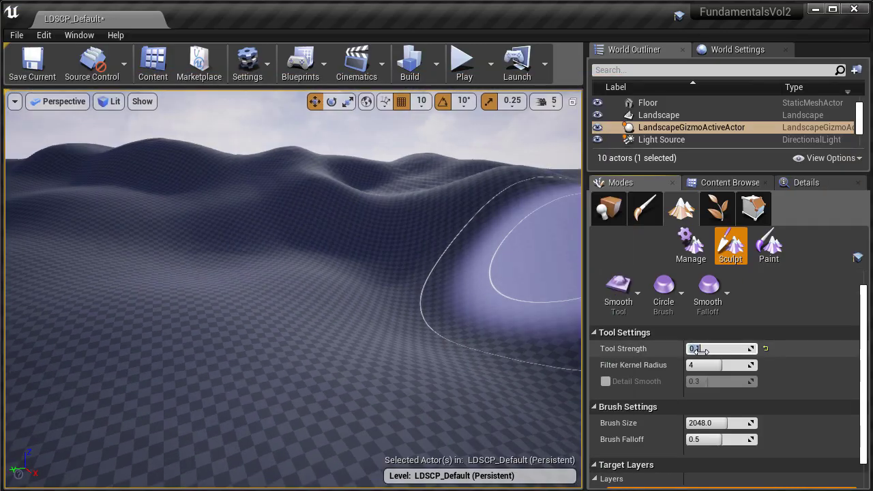
pyautogui.write('0.3')
pyautogui.press('Return')
pyautogui.moveTo(422, 204)
pyautogui.mouseDown(button='right')
pyautogui.moveTo(436, 221)
pyautogui.moveTo(416, 137)
pyautogui.moveTo(422, 204)
pyautogui.mouseUp(button='right')
pyautogui.press('F11')
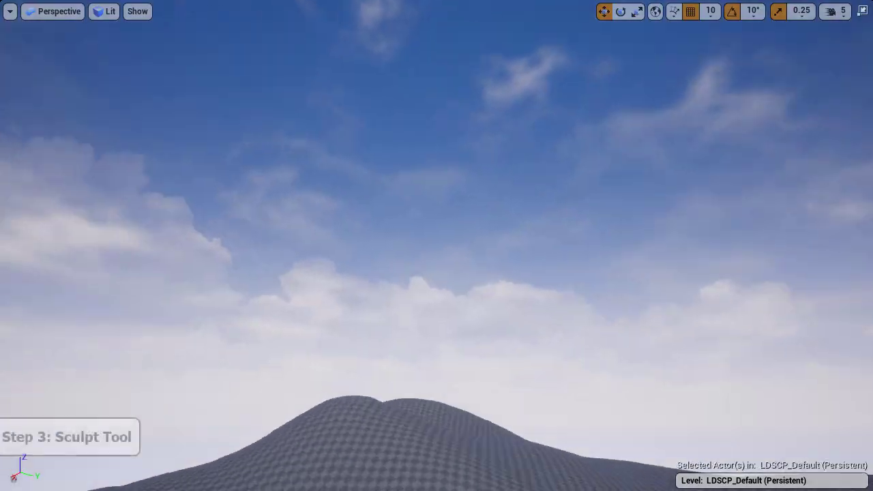
# Shape the main mountain's peak, shoulders and side ridges with the Sculpt tool.
pyautogui.moveTo(437, 204); pyautogui.dragTo(436, 287, button='right')
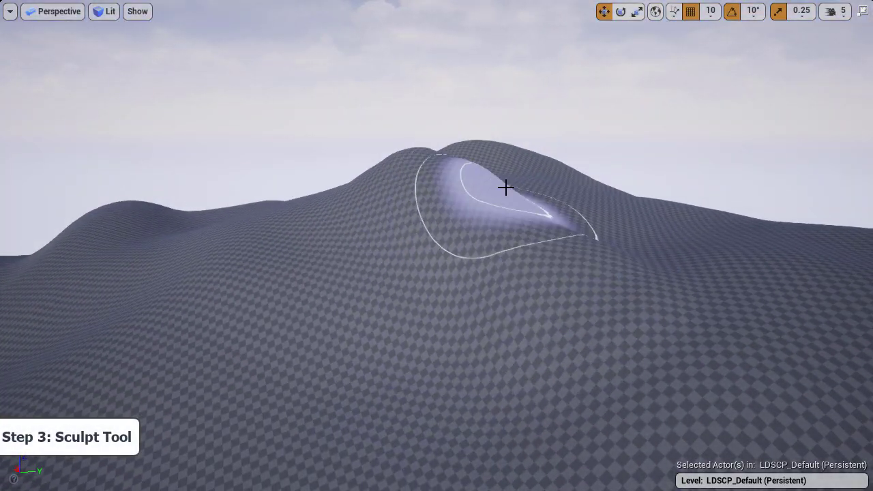
pyautogui.moveTo(506, 188)
pyautogui.mouseDown(button='right')
pyautogui.moveTo(468, 183)
pyautogui.moveTo(470, 149)
pyautogui.mouseUp(button='right')
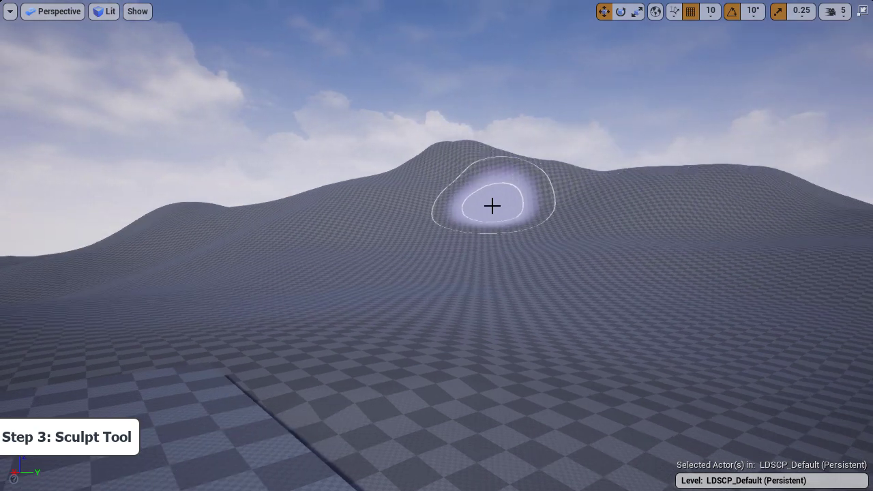
pyautogui.moveTo(493, 206)
pyautogui.mouseDown(button='right')
pyautogui.moveTo(480, 185)
pyautogui.moveTo(487, 281)
pyautogui.mouseUp(button='right')
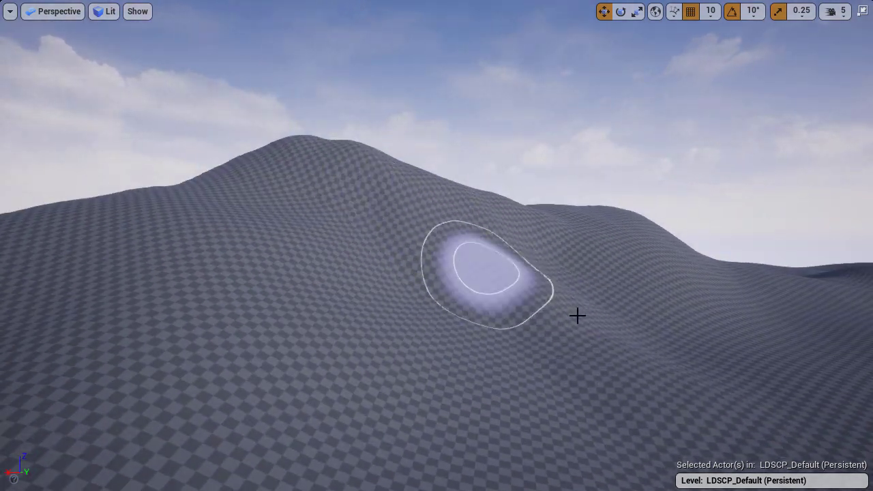
pyautogui.moveTo(391, 163)
pyautogui.mouseDown(button='right')
pyautogui.moveTo(471, 170)
pyautogui.moveTo(437, 205)
pyautogui.moveTo(427, 142)
pyautogui.moveTo(435, 307)
pyautogui.mouseUp(button='right')
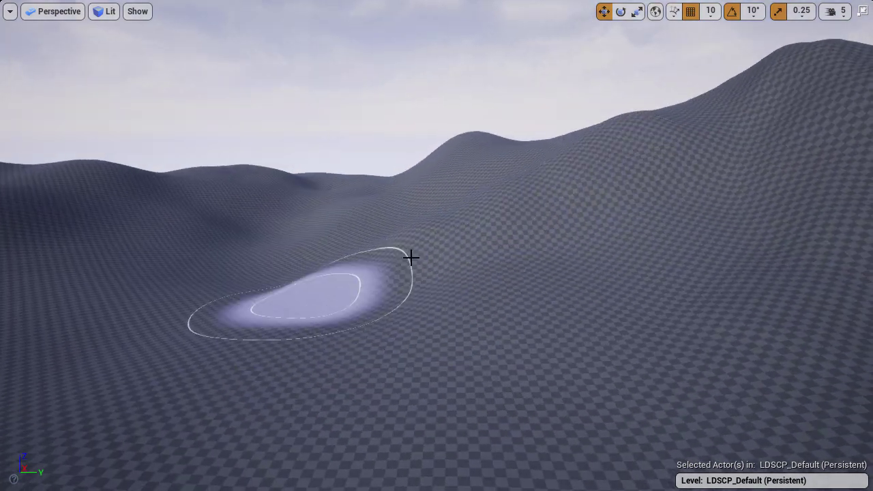
pyautogui.moveTo(452, 147)
pyautogui.mouseDown(button='right')
pyautogui.moveTo(511, 102)
pyautogui.moveTo(359, 183)
pyautogui.mouseUp(button='right')
pyautogui.moveTo(300, 244)
pyautogui.mouseDown(button='right')
pyautogui.moveTo(485, 398)
pyautogui.moveTo(569, 327)
pyautogui.moveTo(502, 180)
pyautogui.mouseUp(button='right')
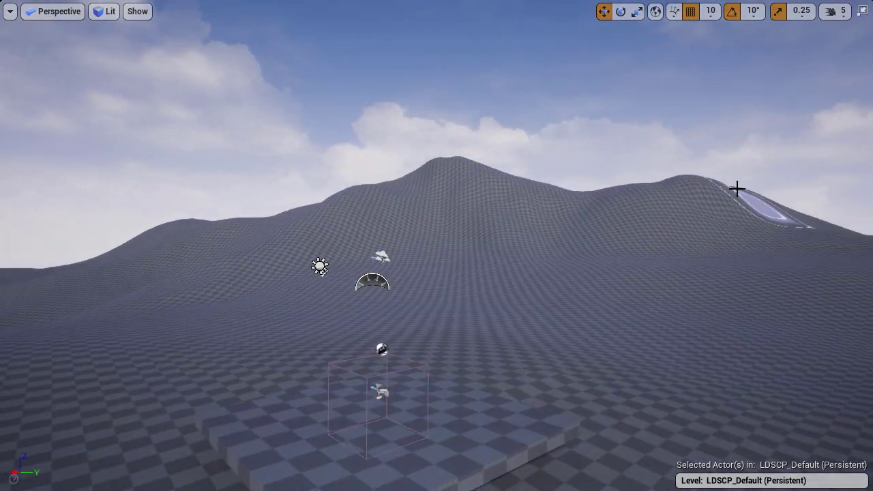
# Sculpt further mountains and ridges around the rest of the valley, leaving a low pass between them.
pyautogui.moveTo(582, 200)
pyautogui.mouseDown(button='right')
pyautogui.moveTo(604, 119)
pyautogui.moveTo(447, 237)
pyautogui.mouseUp(button='right')
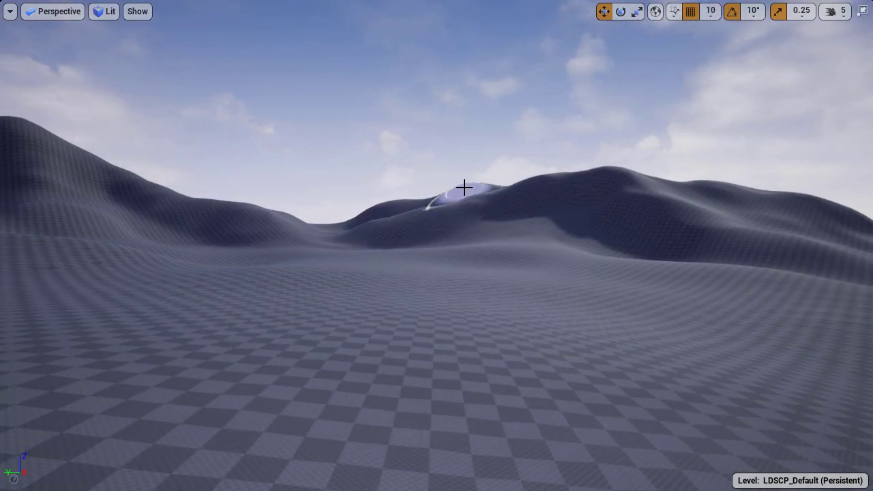
pyautogui.moveTo(347, 228); pyautogui.dragTo(512, 199, button='right')
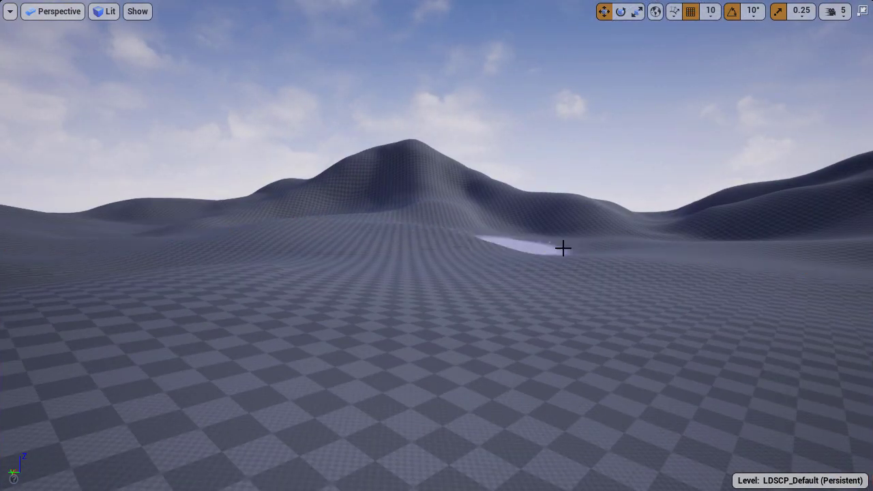
pyautogui.moveTo(563, 248)
pyautogui.mouseDown(button='right')
pyautogui.moveTo(429, 298)
pyautogui.moveTo(341, 290)
pyautogui.moveTo(415, 236)
pyautogui.moveTo(274, 276)
pyautogui.moveTo(234, 268)
pyautogui.mouseUp(button='right')
pyautogui.moveTo(234, 269)
pyautogui.mouseDown()
pyautogui.moveTo(226, 175)
pyautogui.moveTo(174, 154)
pyautogui.mouseUp()
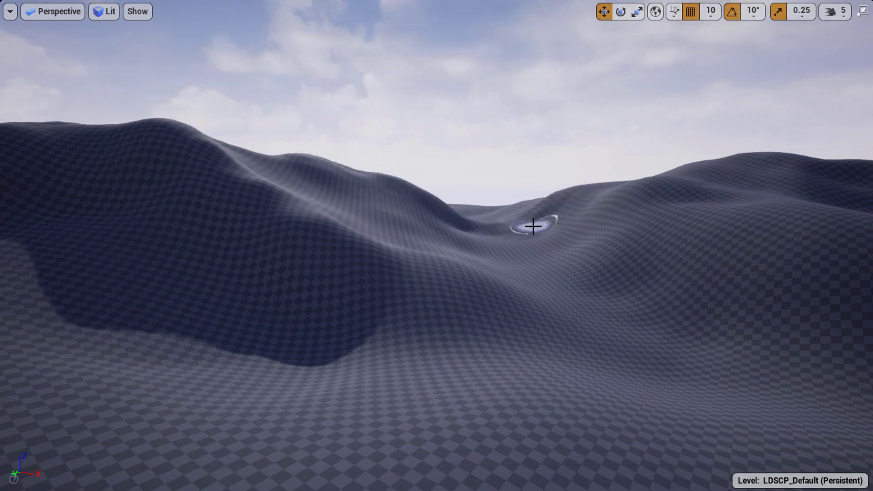
pyautogui.moveTo(534, 226); pyautogui.dragTo(608, 251, button='right')
pyautogui.moveTo(445, 214); pyautogui.dragTo(206, 246, button='right')
pyautogui.moveTo(288, 272); pyautogui.dragTo(292, 269, button='right')
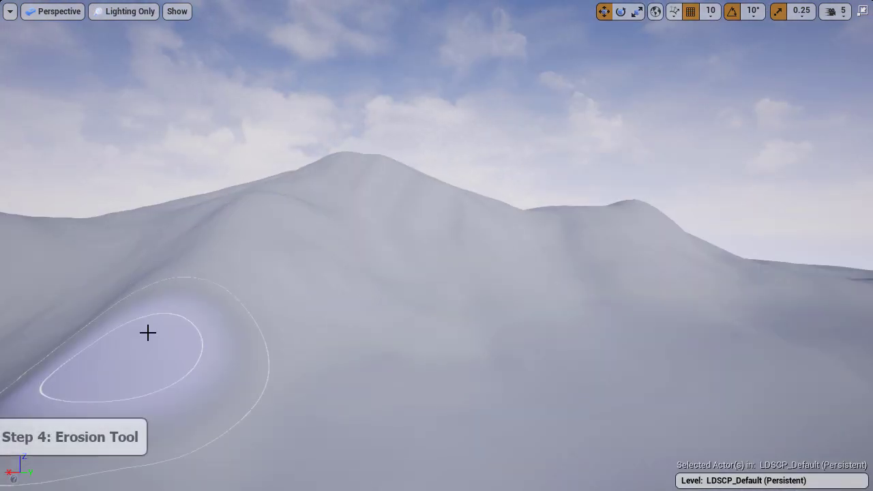
# Carve gullies and weathered ridges into the main mountain's slopes with the Erosion tool in Lighting Only view.
pyautogui.moveTo(146, 331); pyautogui.dragTo(311, 277, button='right')
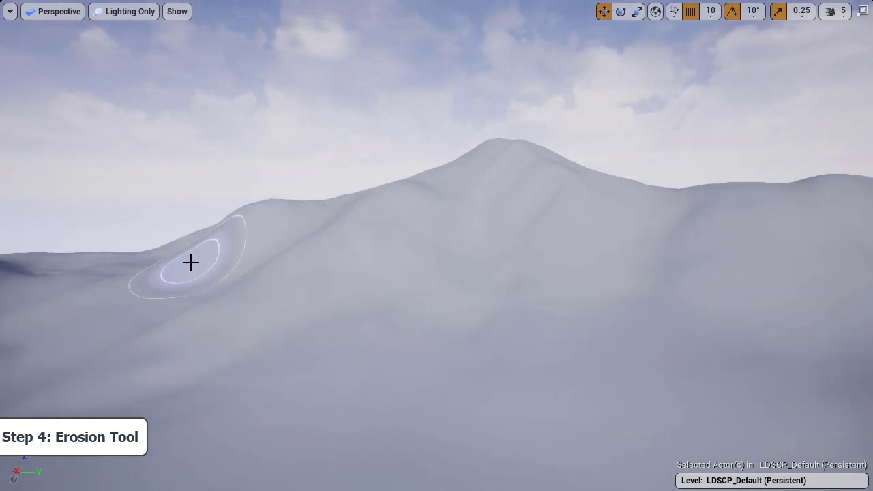
pyautogui.moveTo(190, 262); pyautogui.dragTo(214, 284, button='right')
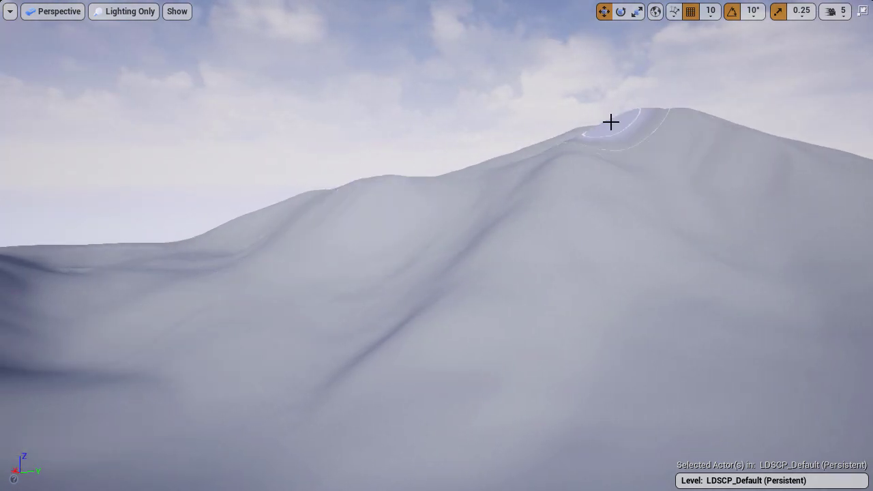
pyautogui.moveTo(611, 123); pyautogui.dragTo(477, 127, button='right')
pyautogui.moveTo(589, 206); pyautogui.dragTo(286, 149, button='right')
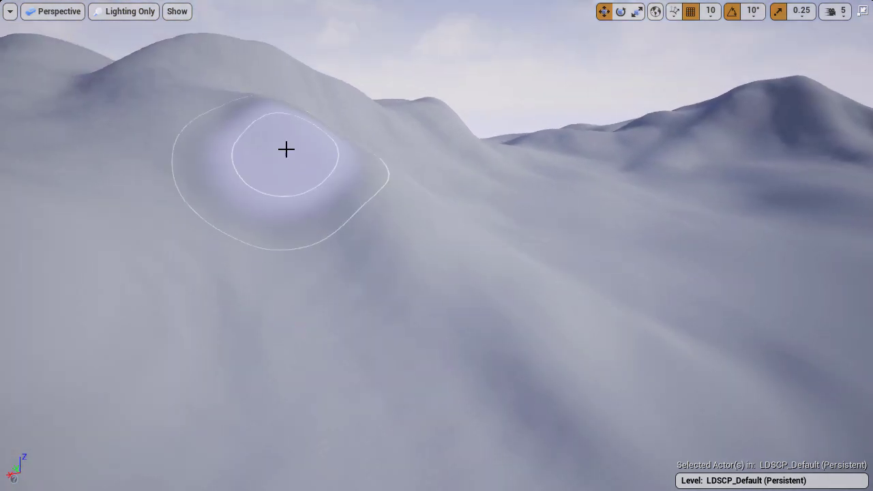
pyautogui.moveTo(275, 290); pyautogui.dragTo(176, 248, button='right')
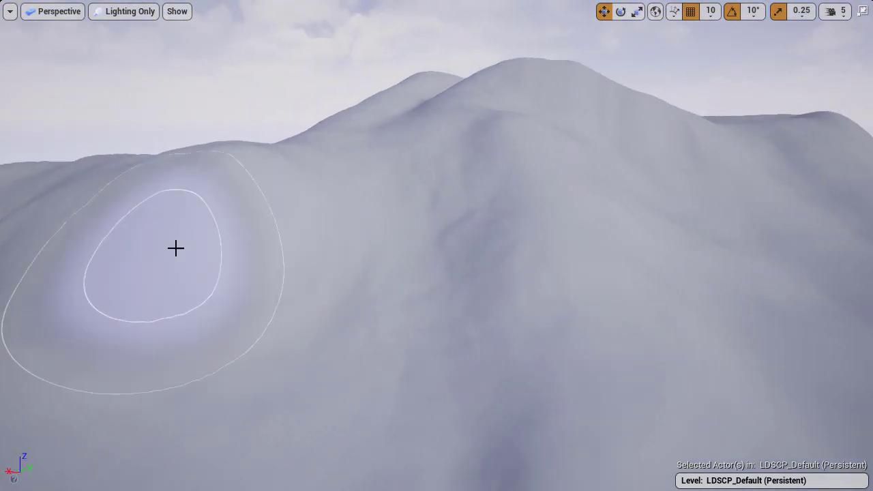
pyautogui.moveTo(260, 352)
pyautogui.mouseDown(button='right')
pyautogui.moveTo(239, 344)
pyautogui.moveTo(335, 300)
pyautogui.moveTo(350, 194)
pyautogui.mouseUp(button='right')
# Work over the eroded mountain's slopes and side ridges in Lit view, and return the viewport to Lighting Only.
pyautogui.hotkey('alt', '4')
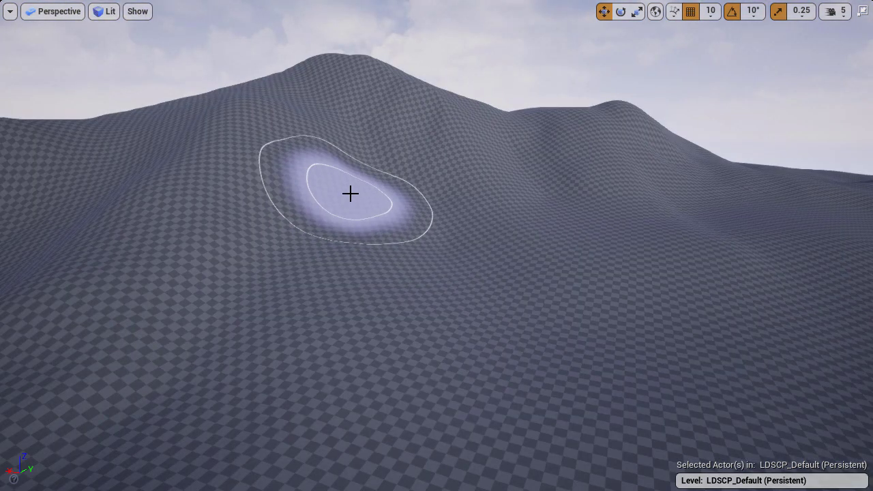
pyautogui.moveTo(573, 122); pyautogui.dragTo(535, 170, button='right')
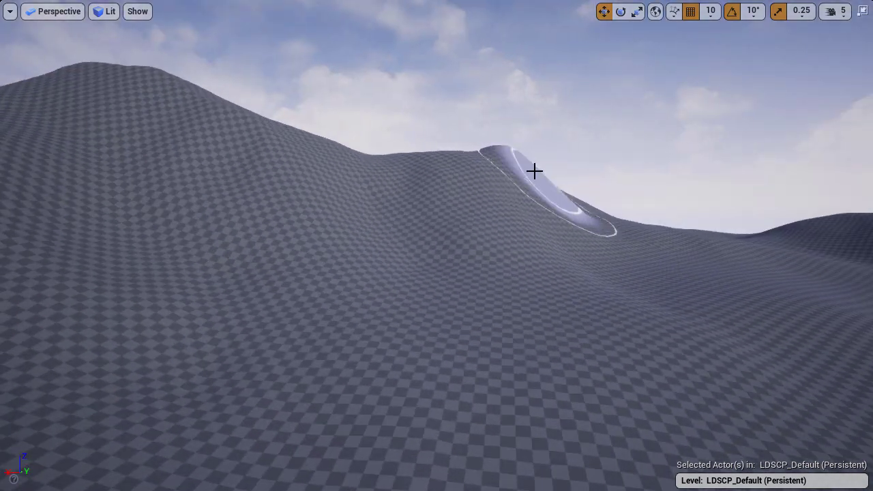
pyautogui.moveTo(718, 255); pyautogui.dragTo(569, 179, button='right')
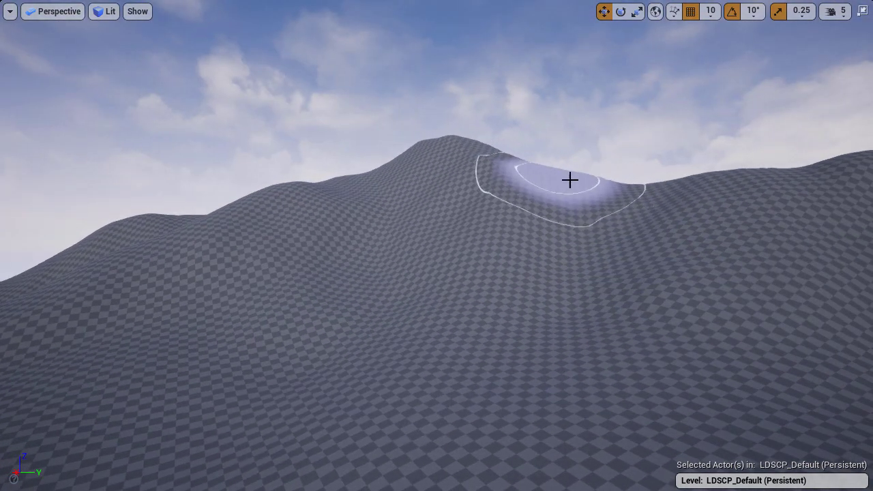
pyautogui.moveTo(206, 239); pyautogui.dragTo(259, 238, button='right')
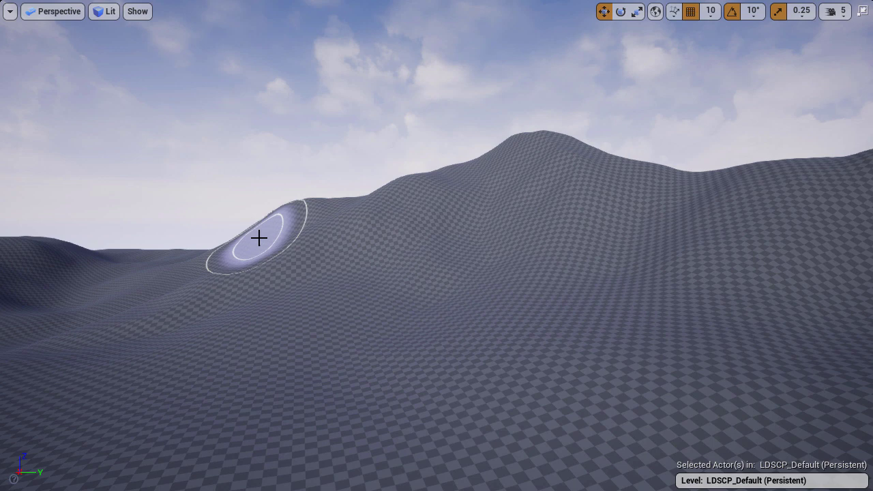
pyautogui.hotkey('alt', '6')
pyautogui.moveTo(288, 212); pyautogui.dragTo(539, 143, button='right')
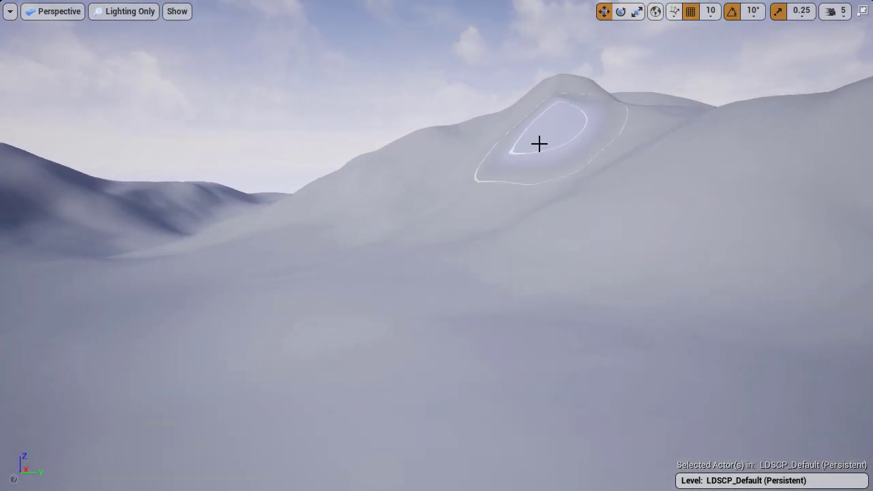
# Work over the rounded mountain and the neighbouring hills beside the valley with the Erosion tool in Lighting Only view.
pyautogui.moveTo(684, 148); pyautogui.dragTo(583, 178, button='right')
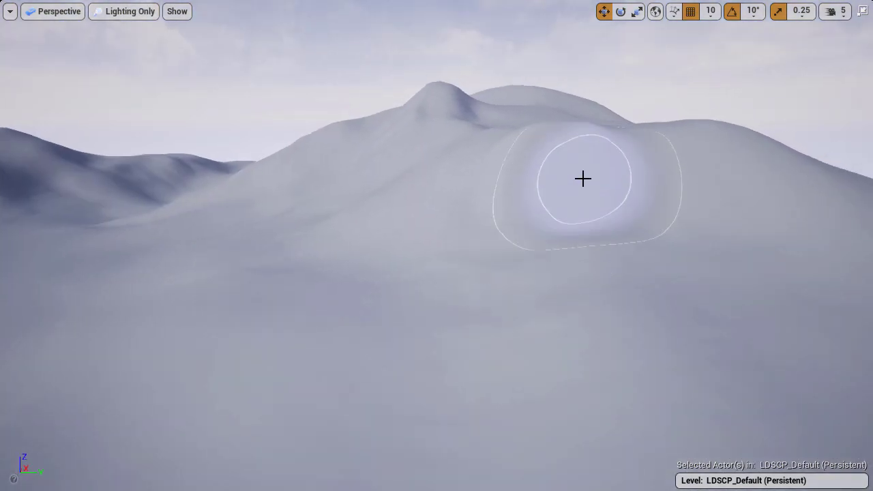
pyautogui.moveTo(526, 123)
pyautogui.mouseDown(button='right')
pyautogui.moveTo(526, 102)
pyautogui.moveTo(526, 137)
pyautogui.moveTo(526, 89)
pyautogui.mouseUp(button='right')
pyautogui.moveTo(563, 121); pyautogui.dragTo(563, 142, button='right')
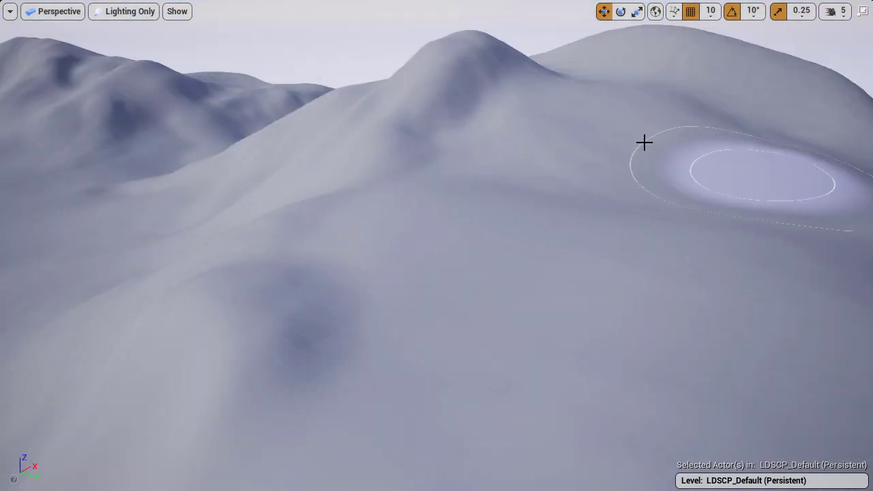
pyautogui.moveTo(646, 245)
pyautogui.mouseDown(button='right')
pyautogui.moveTo(573, 235)
pyautogui.moveTo(628, 239)
pyautogui.mouseUp(button='right')
pyautogui.moveTo(633, 288); pyautogui.dragTo(648, 245, button='right')
pyautogui.moveTo(438, 183); pyautogui.dragTo(438, 182, button='right')
pyautogui.moveTo(457, 219); pyautogui.dragTo(457, 219, button='right')
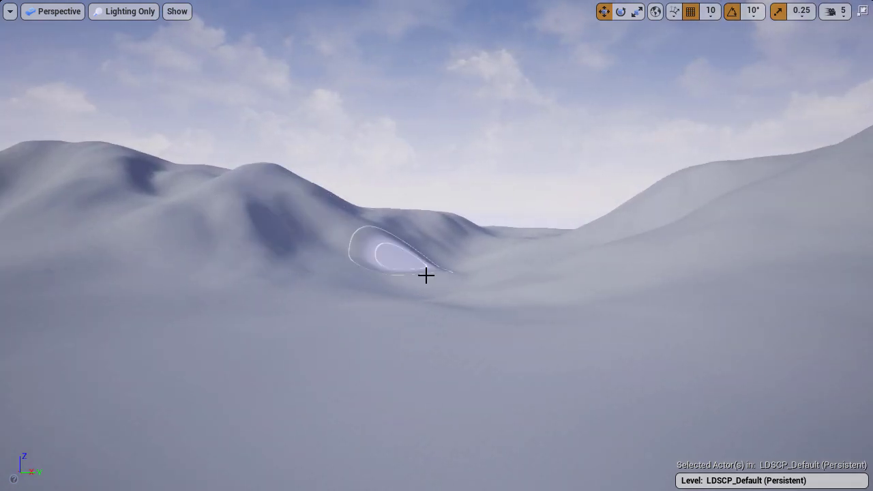
# Erode gullies and weathered ridges into the mountain range across the low pass and its adjoining side slopes.
pyautogui.moveTo(262, 180); pyautogui.dragTo(529, 216, button='right')
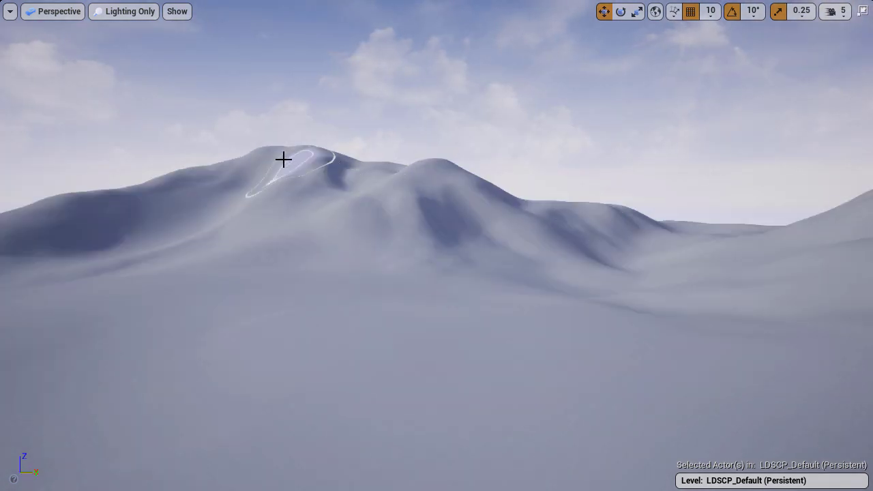
pyautogui.moveTo(176, 179); pyautogui.dragTo(175, 179, button='right')
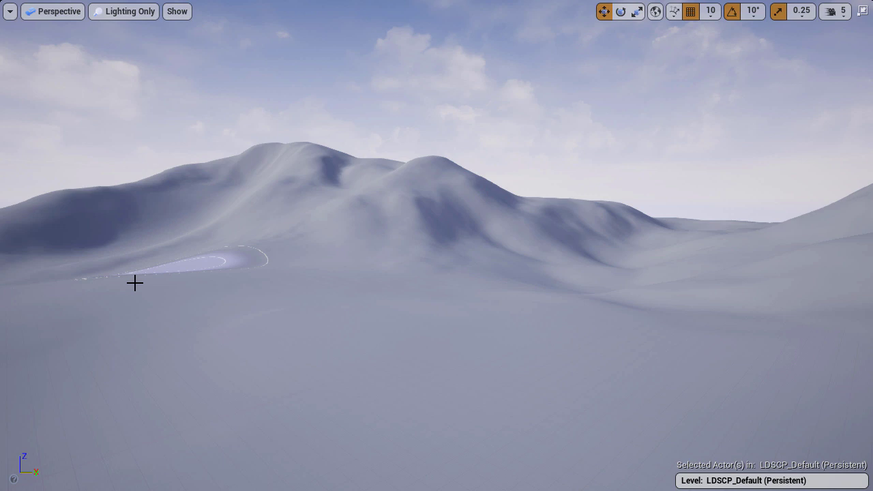
pyautogui.moveTo(135, 282); pyautogui.dragTo(253, 172, button='right')
pyautogui.moveTo(174, 191); pyautogui.dragTo(498, 235, button='right')
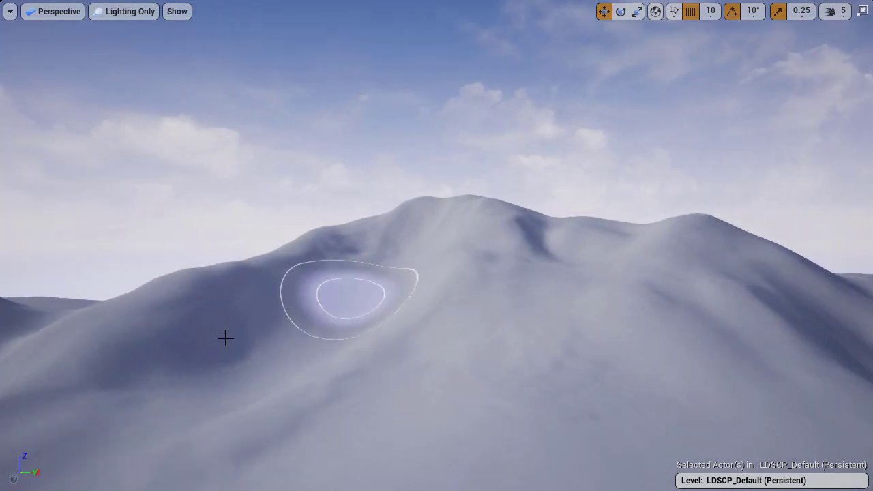
pyautogui.moveTo(226, 337); pyautogui.dragTo(320, 250, button='right')
pyautogui.moveTo(396, 283); pyautogui.dragTo(579, 184, button='right')
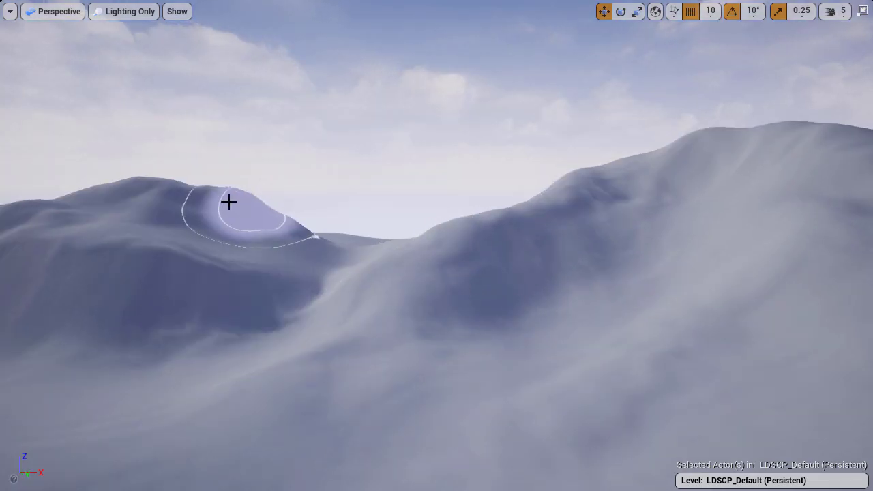
pyautogui.moveTo(228, 200)
pyautogui.mouseDown(button='right')
pyautogui.moveTo(523, 285)
pyautogui.moveTo(378, 336)
pyautogui.moveTo(580, 313)
pyautogui.moveTo(476, 220)
pyautogui.moveTo(593, 252)
pyautogui.moveTo(537, 280)
pyautogui.moveTo(447, 179)
pyautogui.moveTo(407, 257)
pyautogui.mouseUp(button='right')
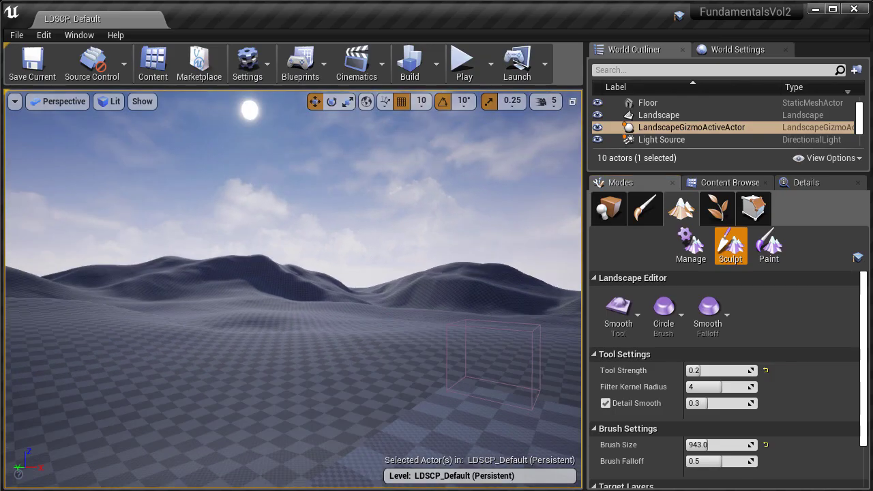
# Polish the valley and eroded slopes with the Smooth tool at 0.2 strength in a full-screen Lighting Only view.
pyautogui.press('F11')
pyautogui.moveTo(436, 246)
pyautogui.mouseDown(button='right')
pyautogui.moveTo(518, 286)
pyautogui.moveTo(622, 245)
pyautogui.mouseUp(button='right')
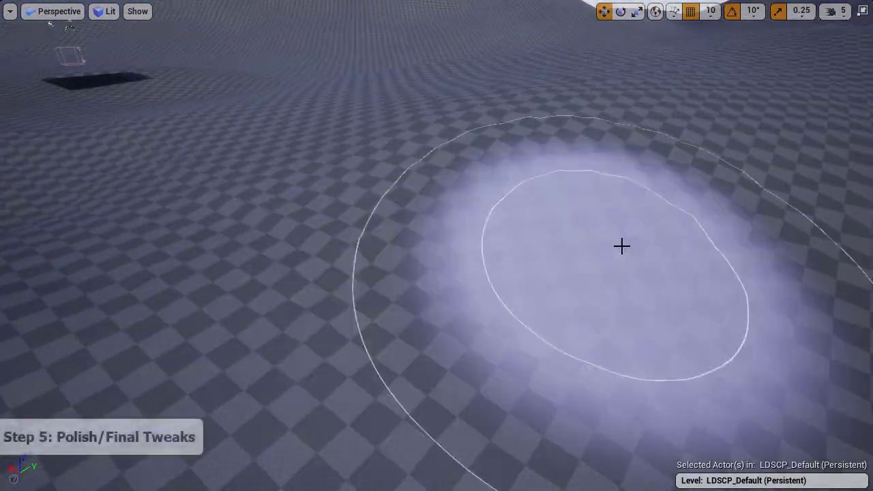
pyautogui.moveTo(575, 228)
pyautogui.mouseDown(button='right')
pyautogui.moveTo(437, 198)
pyautogui.moveTo(481, 232)
pyautogui.mouseUp(button='right')
pyautogui.moveTo(466, 191)
pyautogui.mouseDown(button='right')
pyautogui.moveTo(402, 161)
pyautogui.moveTo(355, 198)
pyautogui.moveTo(341, 137)
pyautogui.moveTo(369, 185)
pyautogui.moveTo(286, 157)
pyautogui.moveTo(204, 160)
pyautogui.mouseUp(button='right')
pyautogui.hotkey('alt', '6')
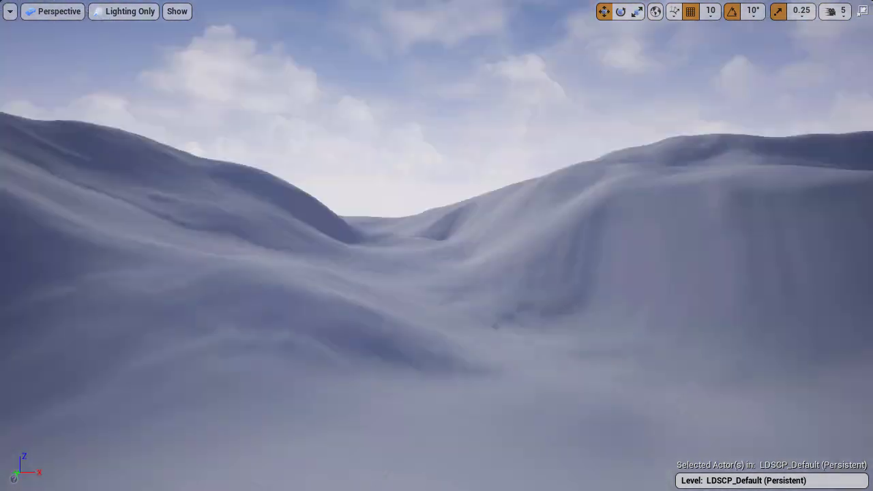
pyautogui.moveTo(403, 154)
pyautogui.mouseDown(button='right')
pyautogui.moveTo(420, 133)
pyautogui.moveTo(441, 161)
pyautogui.moveTo(403, 133)
pyautogui.moveTo(427, 160)
pyautogui.mouseUp(button='right')
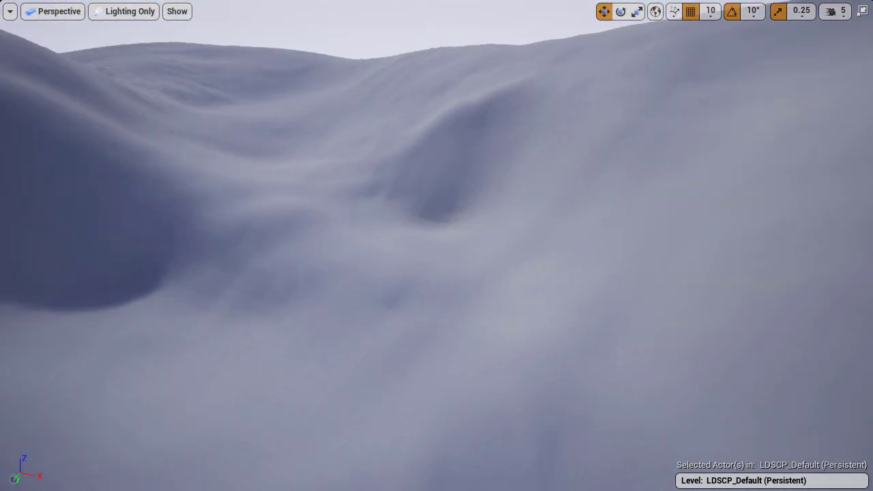
# Smooth the steep, rough mountain slopes with a 505 brush at 0.2 strength and Detail Smooth turned off.
pyautogui.press('F11')
pyautogui.press('F11')
pyautogui.moveTo(317, 232); pyautogui.dragTo(341, 254, button='right')
pyautogui.moveTo(443, 249); pyautogui.dragTo(273, 239, button='right')
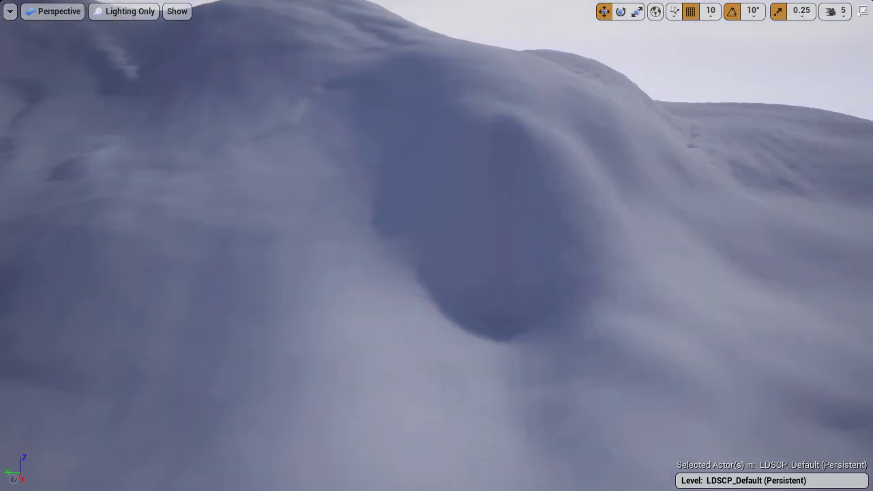
pyautogui.moveTo(444, 277); pyautogui.dragTo(307, 256, button='right')
pyautogui.press('F11')
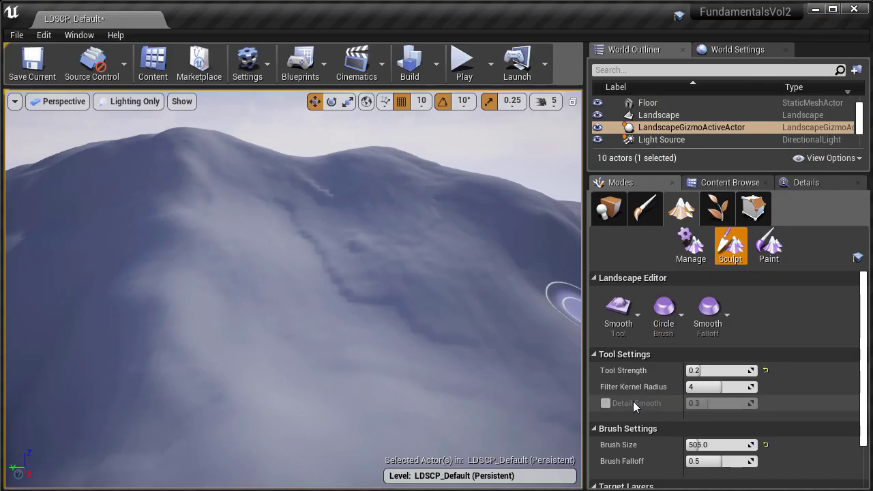
pyautogui.press('F11')
# Return the viewport to Lit view and look over the polished mountains and the pass between them.
pyautogui.moveTo(498, 116); pyautogui.dragTo(499, 131, button='right')
pyautogui.hotkey('alt', '4')
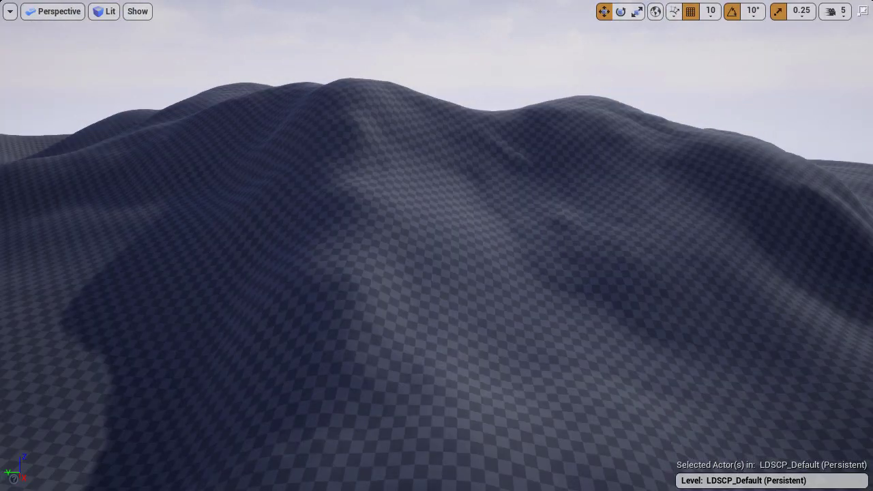
pyautogui.moveTo(401, 317)
pyautogui.mouseDown(button='right')
pyautogui.moveTo(505, 334)
pyautogui.moveTo(484, 328)
pyautogui.moveTo(481, 341)
pyautogui.mouseUp(button='right')
pyautogui.moveTo(357, 283); pyautogui.dragTo(526, 271, button='right')
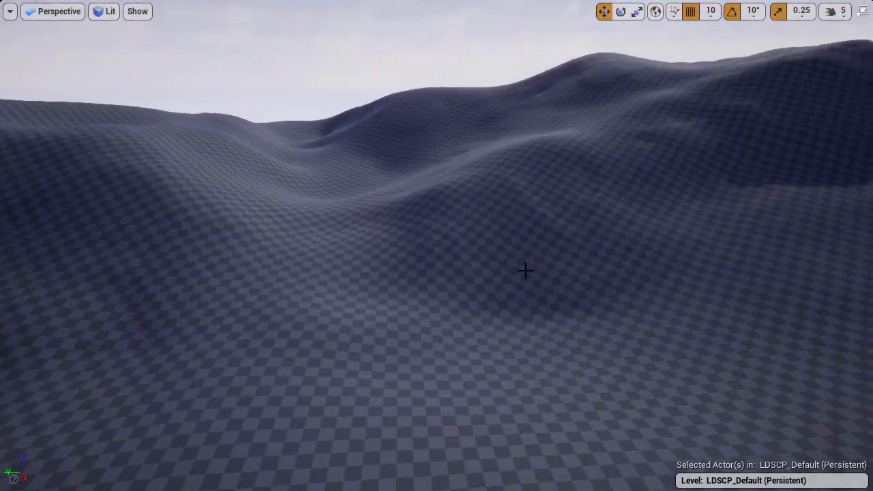
# Play the level from the floor platform and run the character toward the mountains to judge the landscape's scale.
pyautogui.moveTo(474, 384)
pyautogui.mouseDown(button='right')
pyautogui.moveTo(546, 368)
pyautogui.moveTo(474, 385)
pyautogui.mouseUp(button='right')
pyautogui.rightClick(461, 403)
pyautogui.moveTo(476, 402)
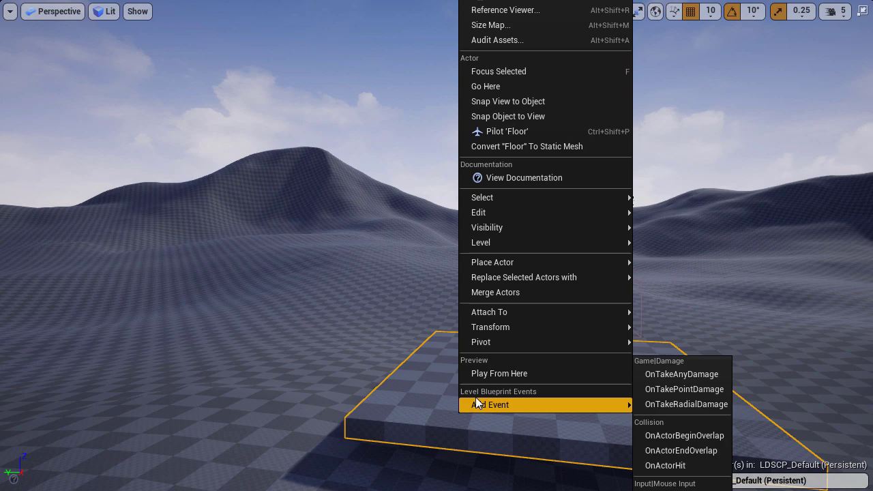
pyautogui.click(501, 374)
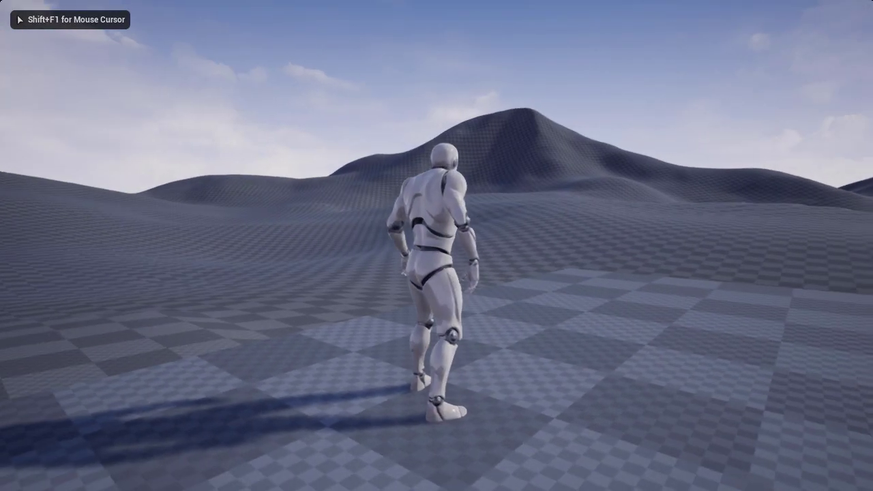
pyautogui.press('w')
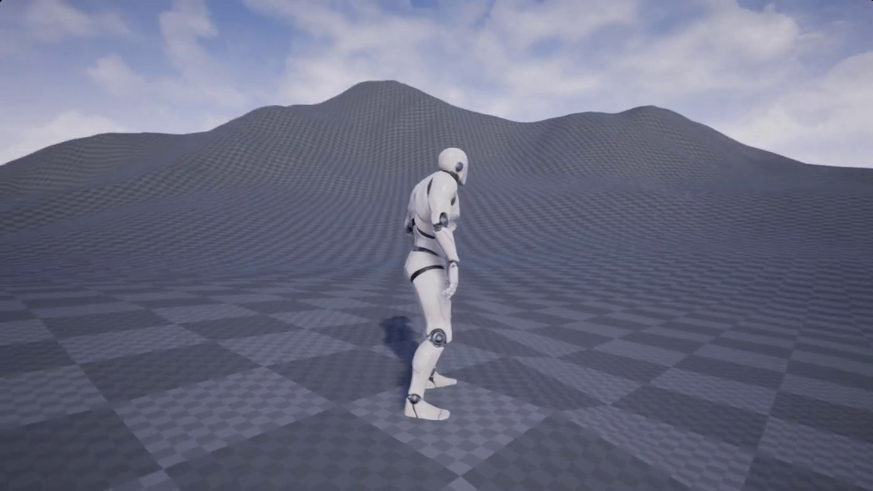
pyautogui.press('w')
pyautogui.press('w')
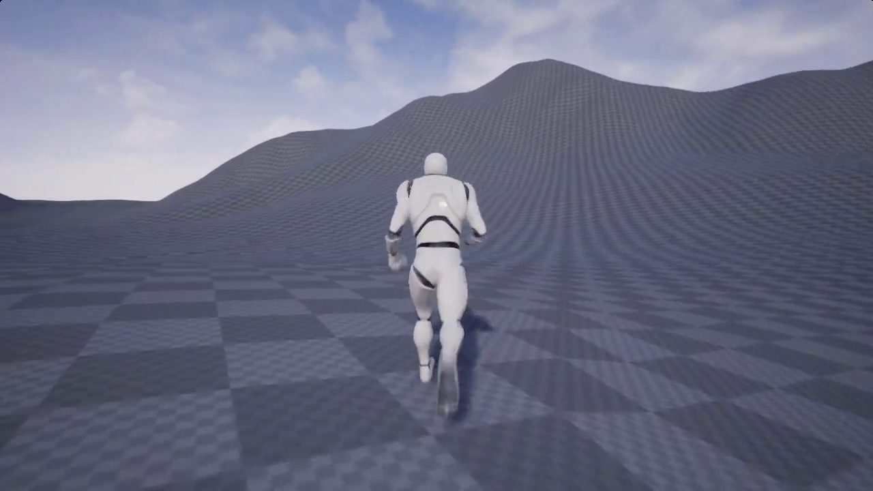